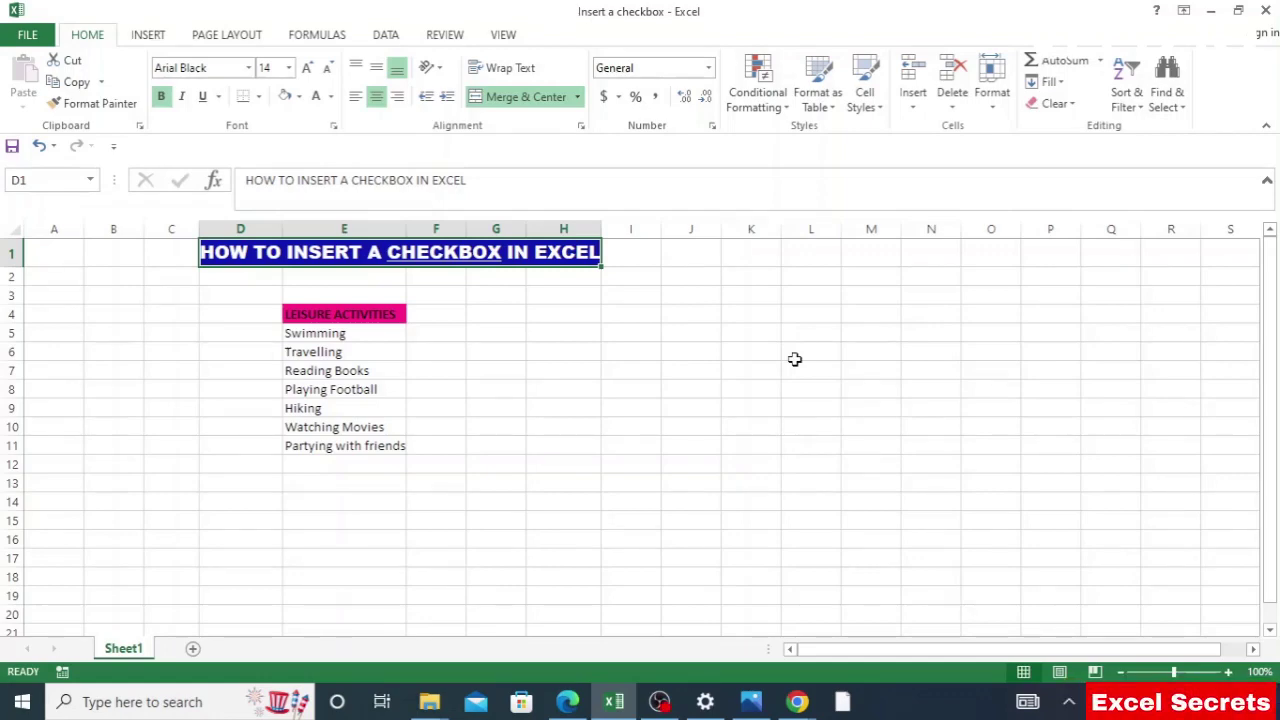
Zoom the worksheet to 175% so the Leisure Activities list is easy to read
scroll(794, 359, up, 5)
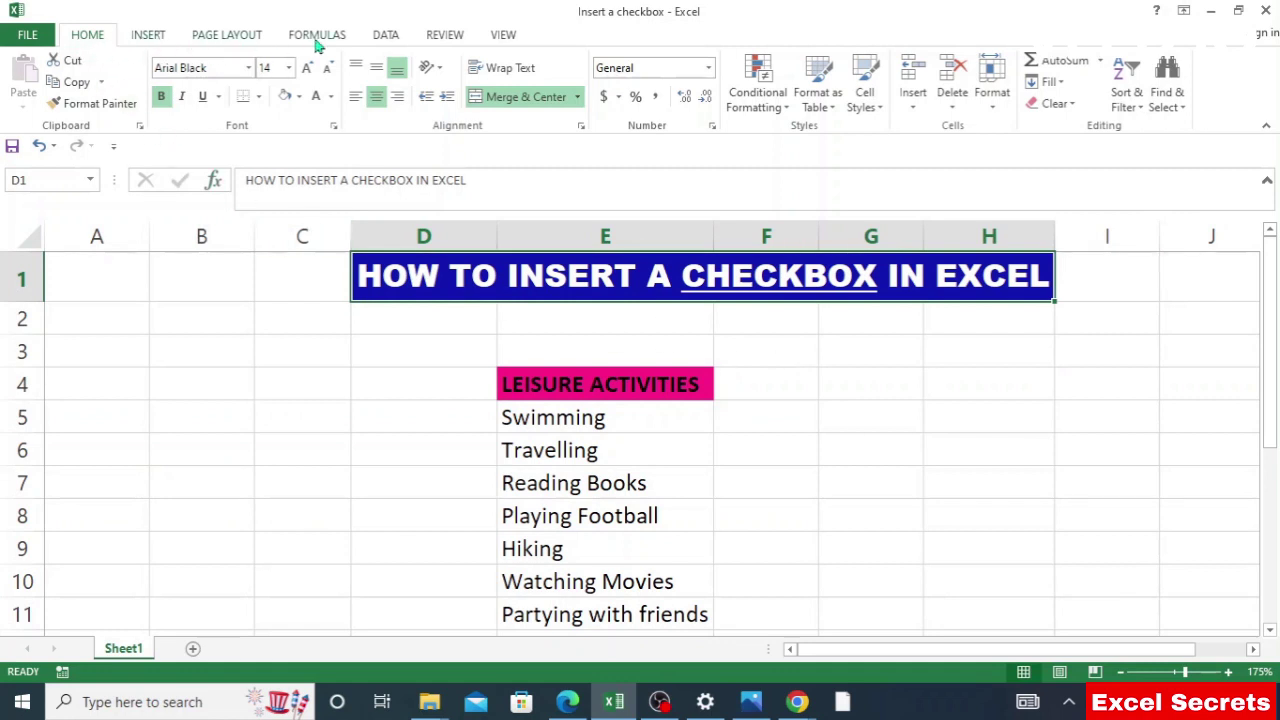
Tick Developer under Main Tabs in Customize the Ribbon and confirm with OK
right_click(548, 57)
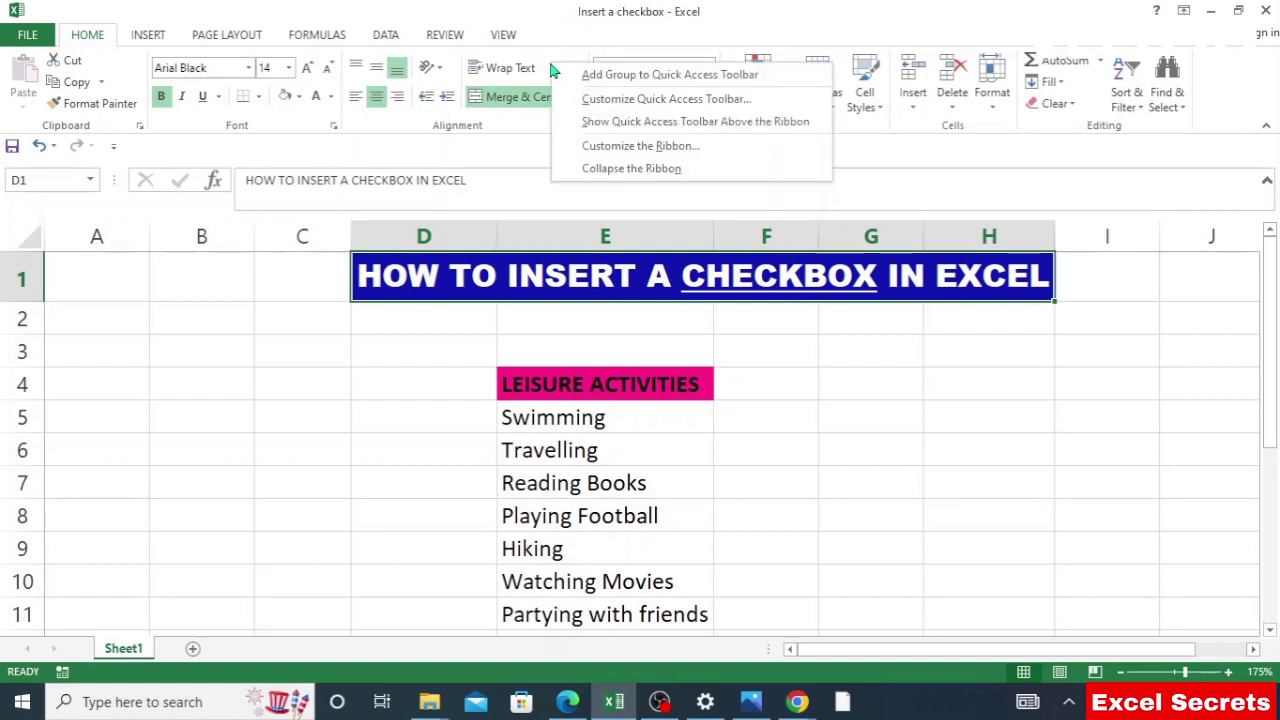
click(588, 150)
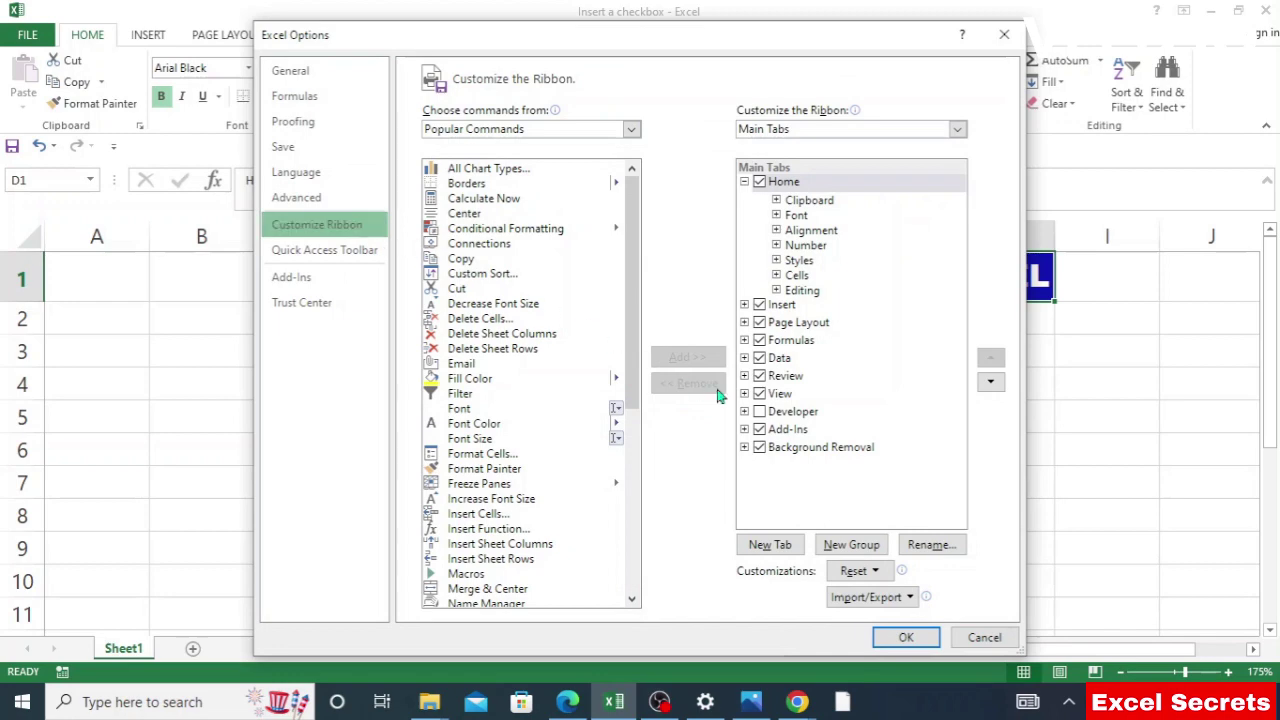
click(760, 413)
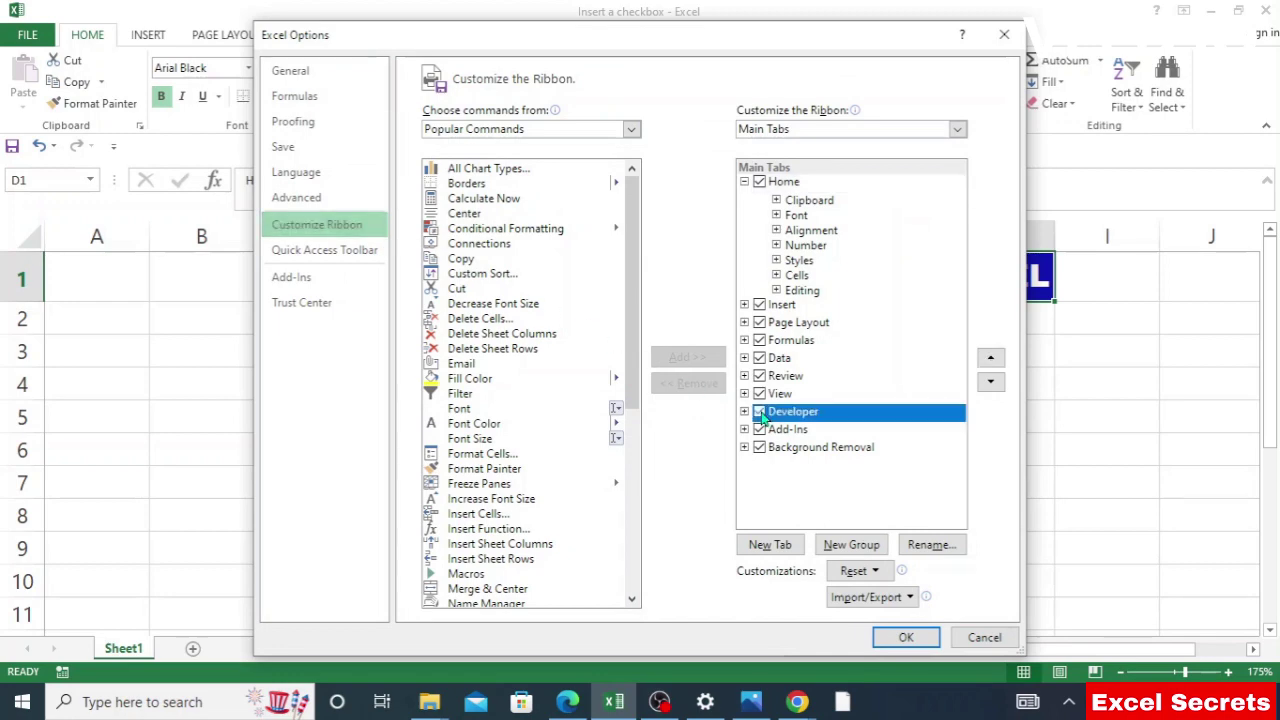
click(902, 638)
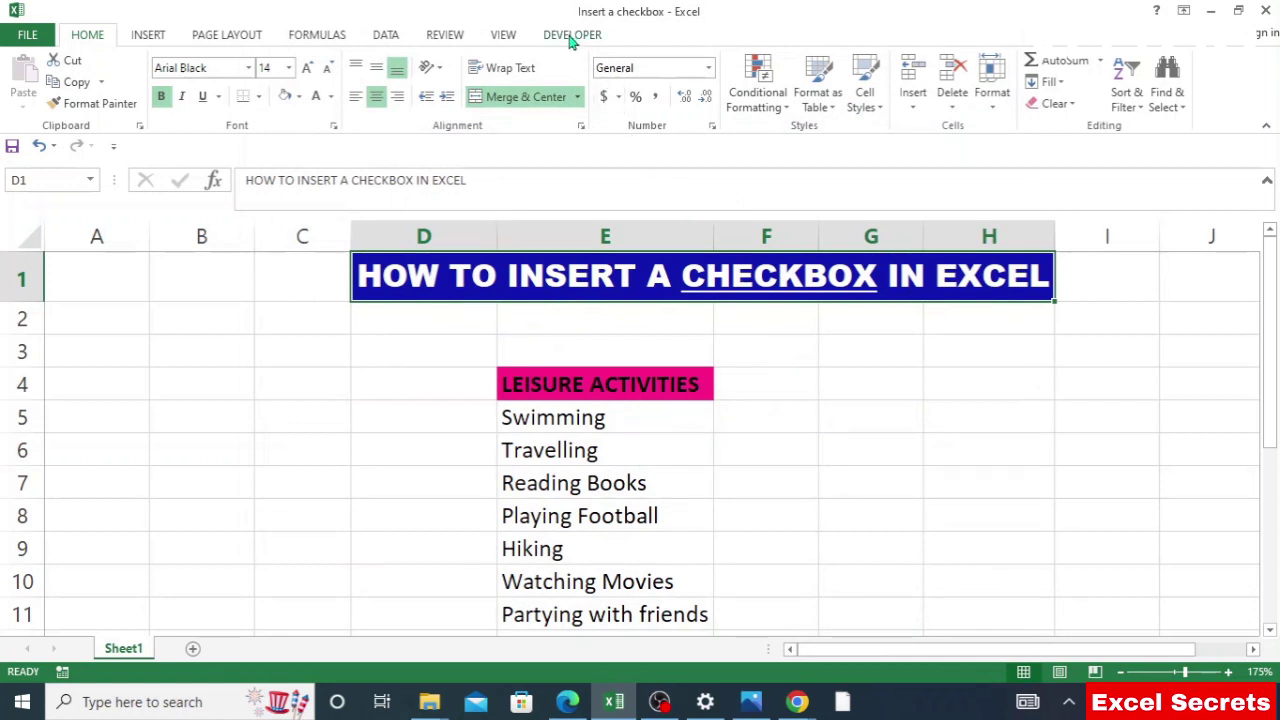
Insert a Form Controls check box into cell F5 beside Swimming
click(572, 36)
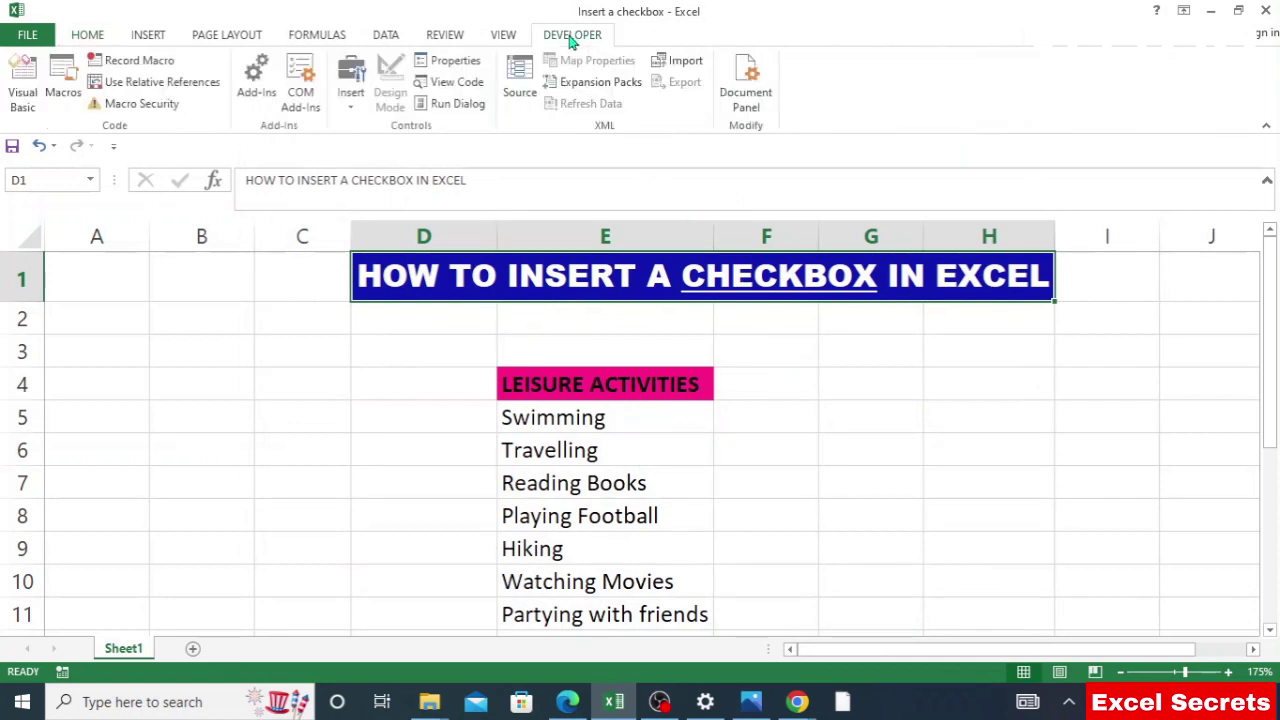
click(355, 100)
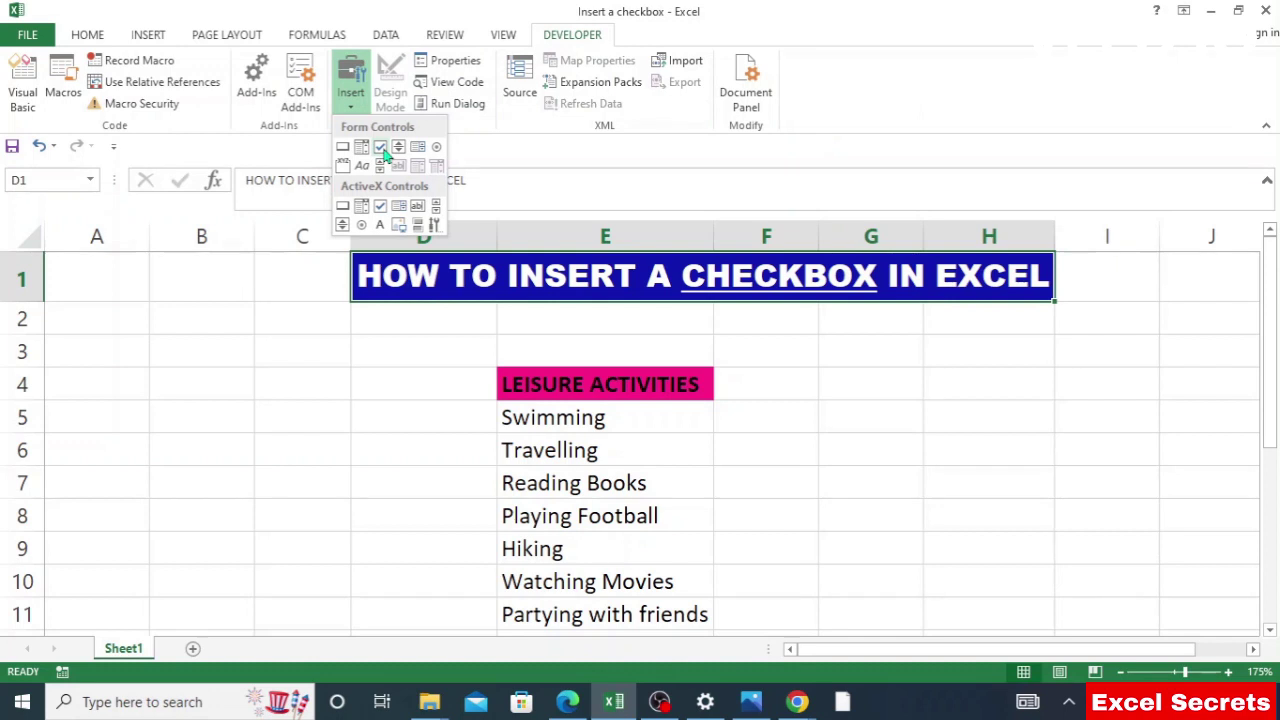
click(381, 147)
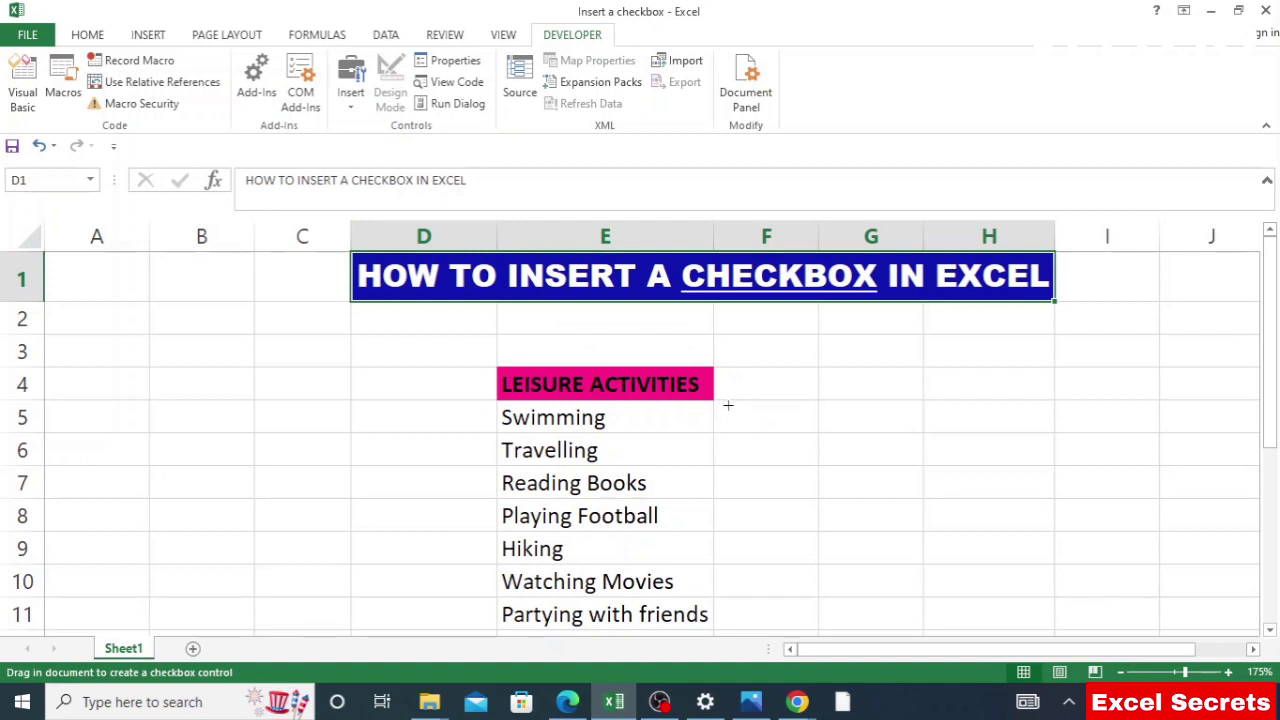
click(728, 405)
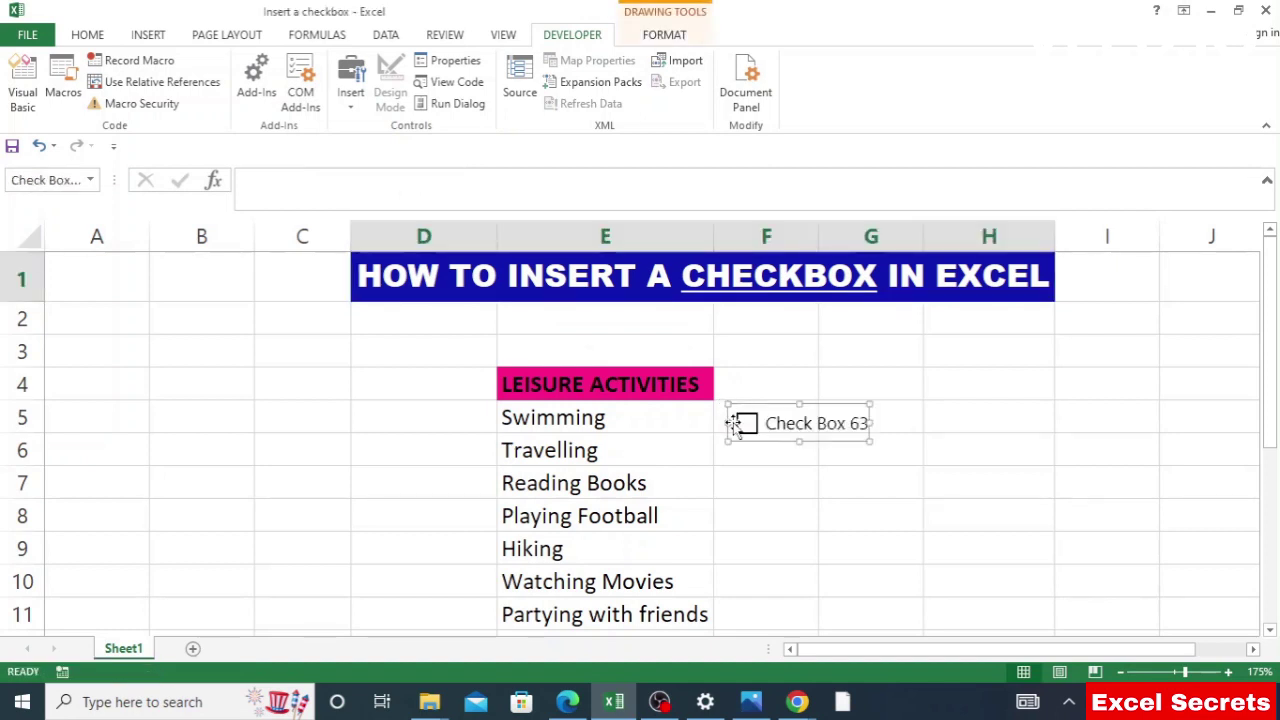
Delete the 'Check Box 63' label and stretch the checkbox frame to roughly F5:H8
click(858, 424)
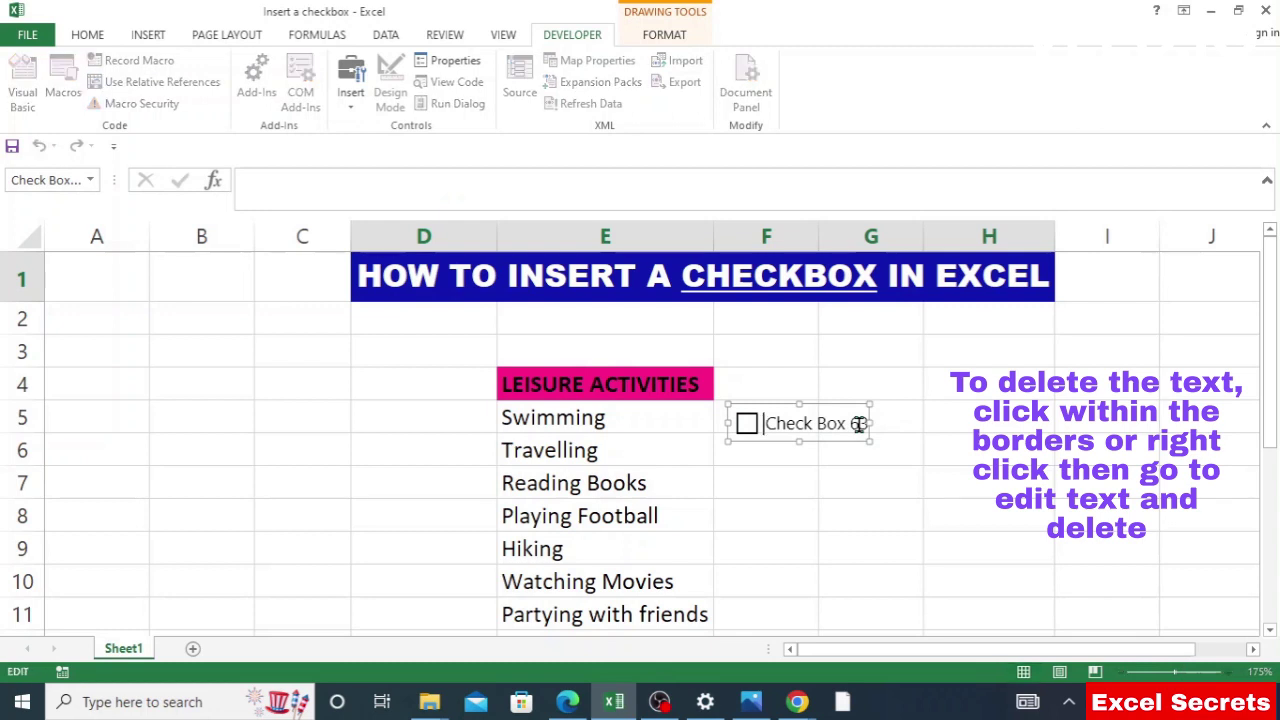
key(Right)
key(Right)
key(Right)
key(Right)
key(Right)
key(Right)
key(Right)
key(Right)
key(Right)
key(Right)
key(Right)
key(Right)
key(BackSpace)
key(BackSpace)
key(BackSpace)
key(BackSpace)
key(BackSpace)
key(BackSpace)
key(BackSpace)
key(BackSpace)
key(BackSpace)
key(BackSpace)
key(BackSpace)
key(BackSpace)
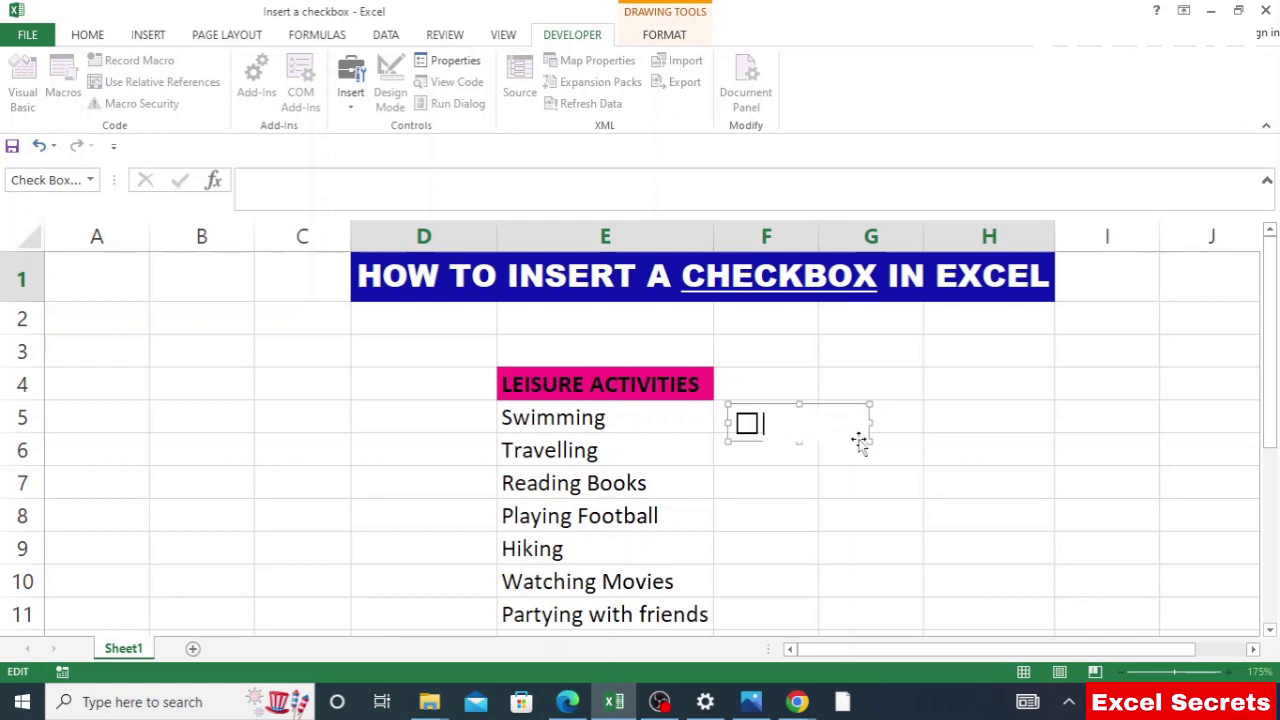
drag(866, 440, 987, 521)
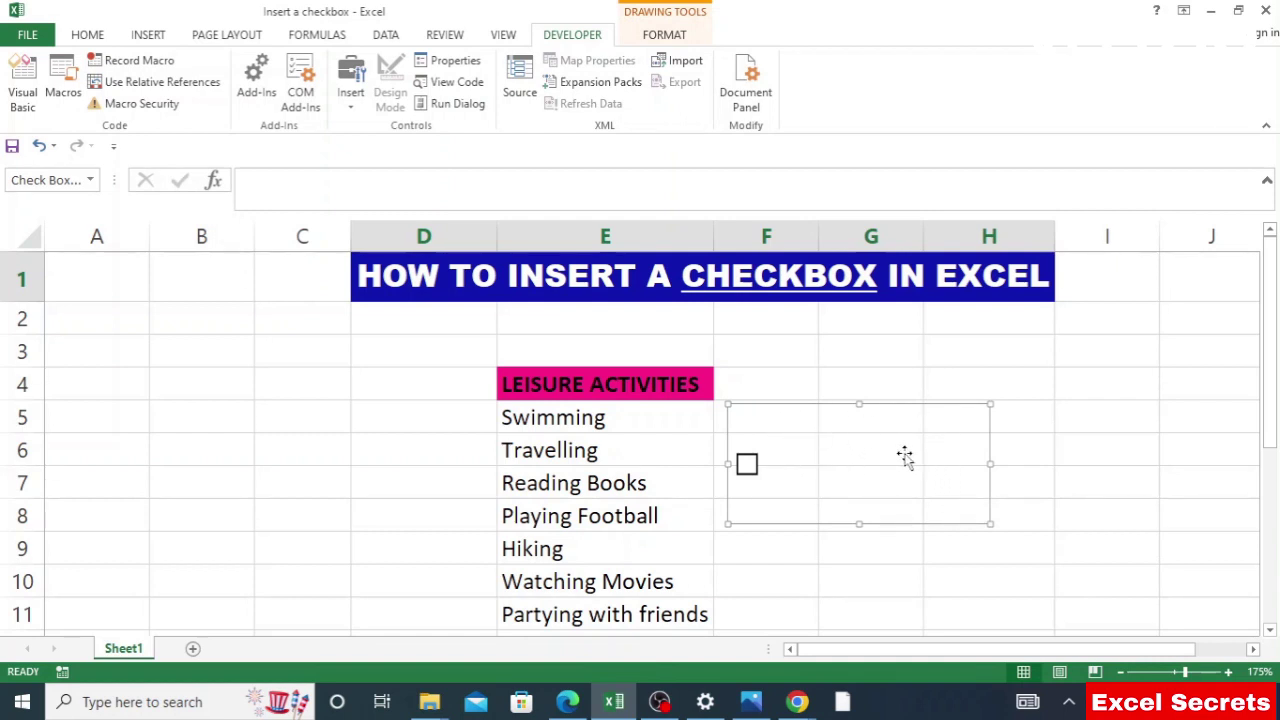
Deselect the checkbox, then untick and re-tick it to test it
click(1065, 507)
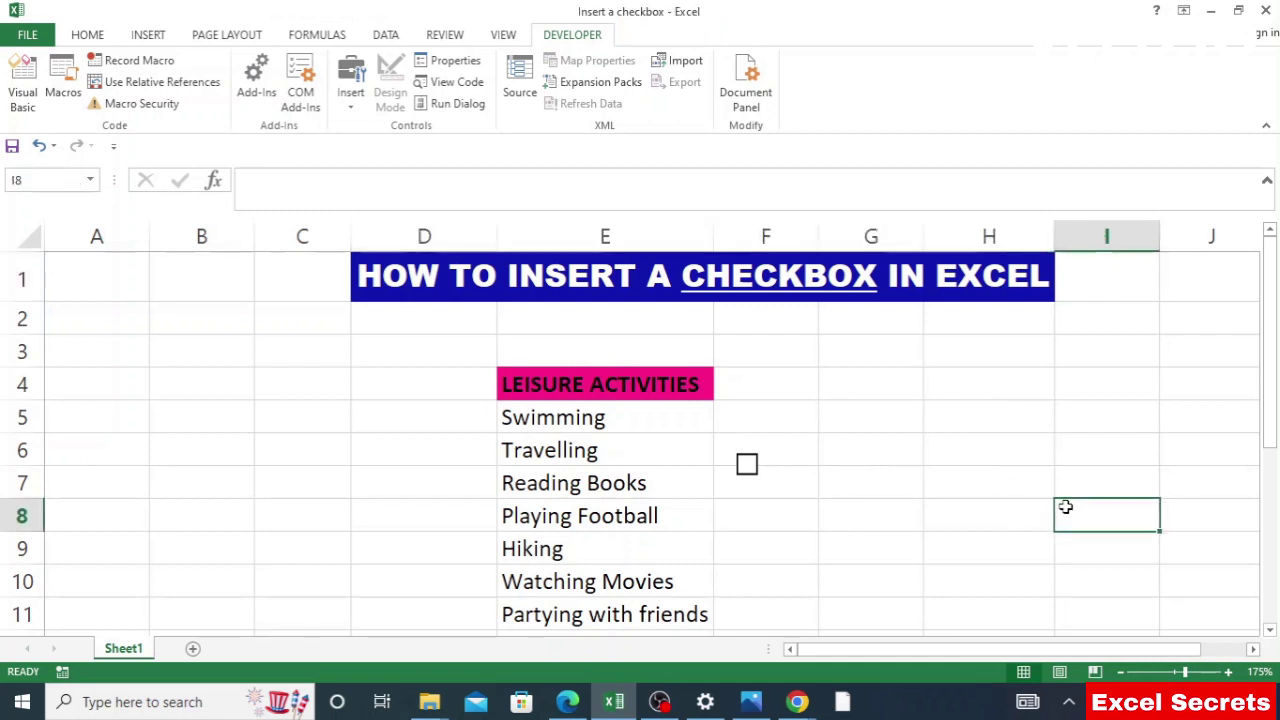
click(933, 472)
click(912, 479)
Shrink the selected checkbox frame so it fits inside cell F5
right_click(765, 466)
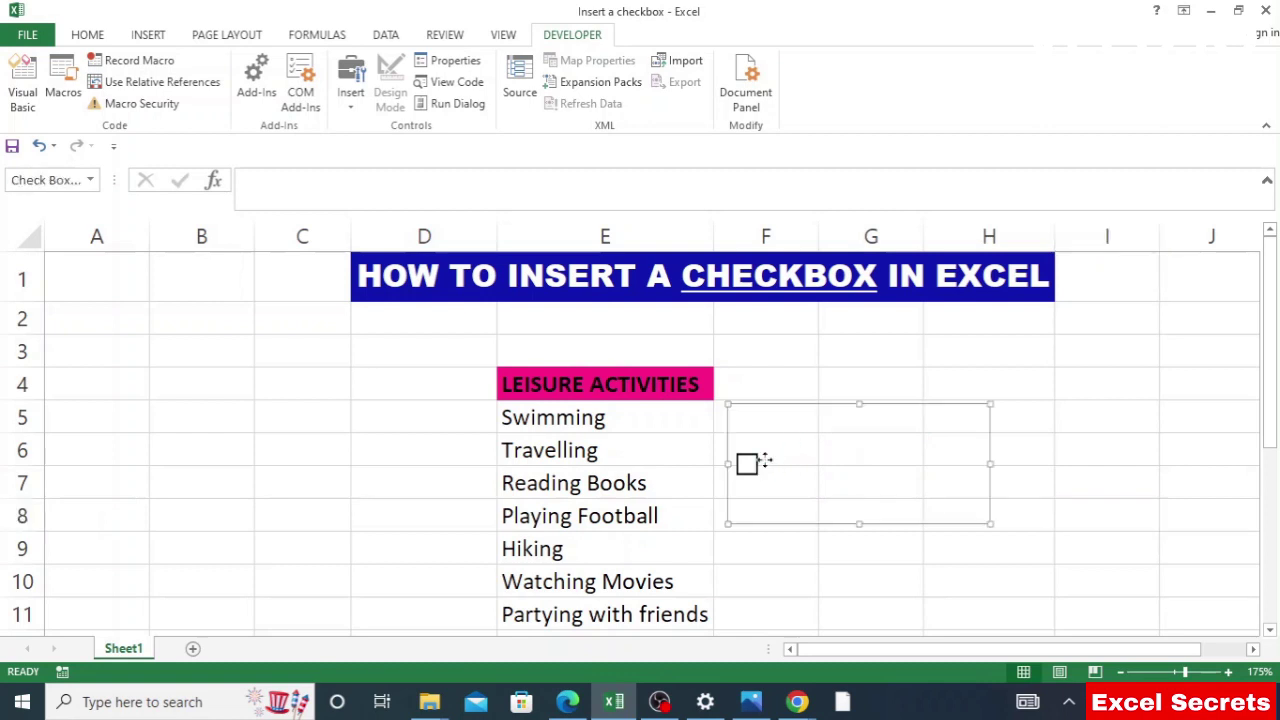
click(786, 434)
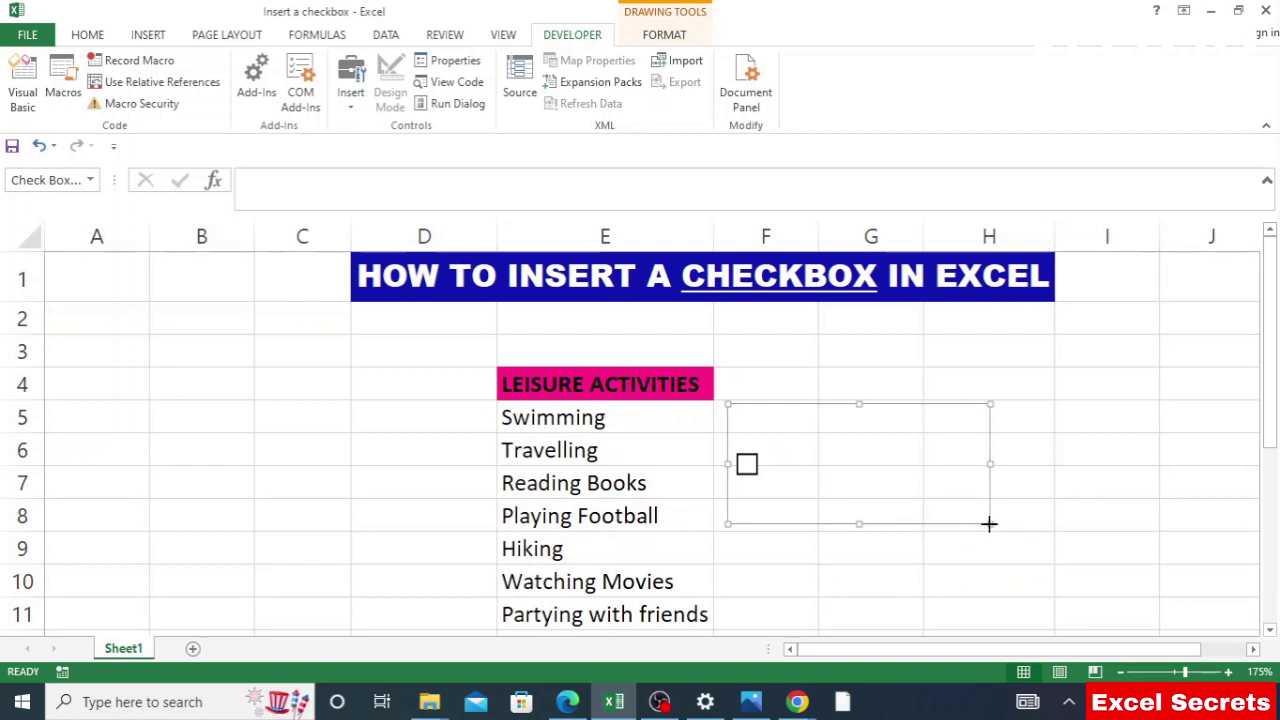
drag(987, 524, 761, 412)
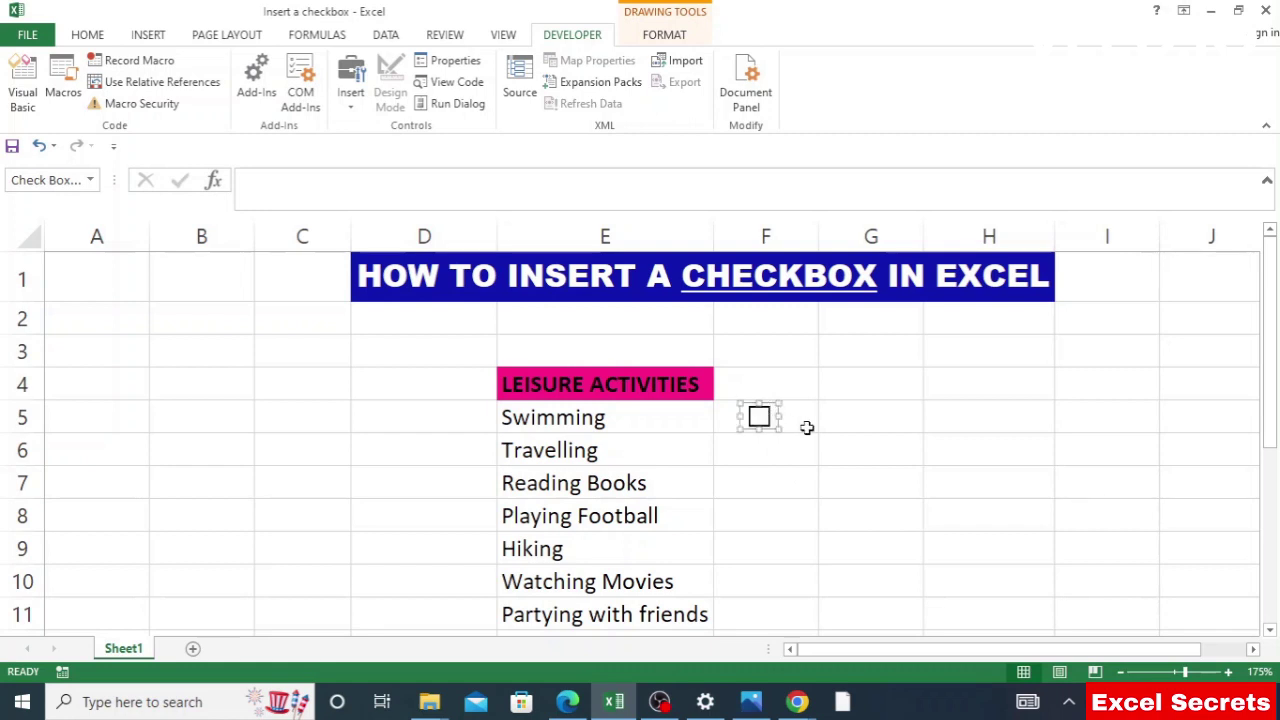
click(891, 415)
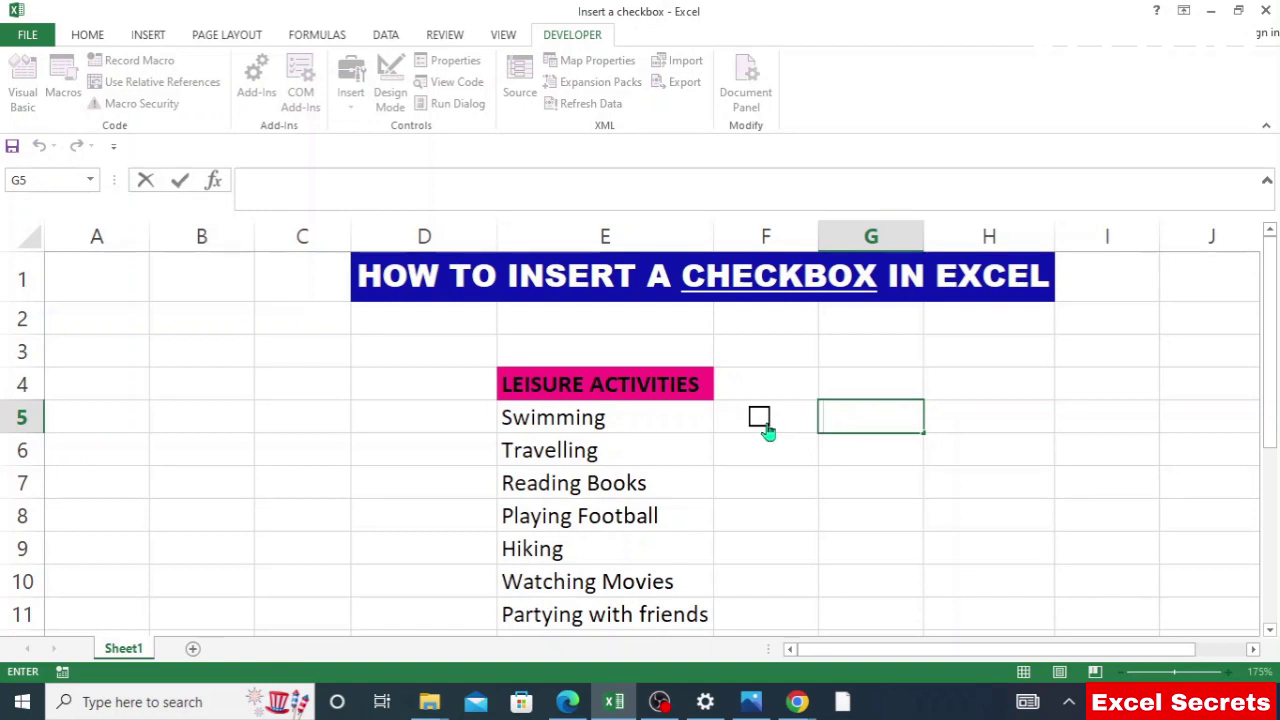
click(966, 423)
click(904, 450)
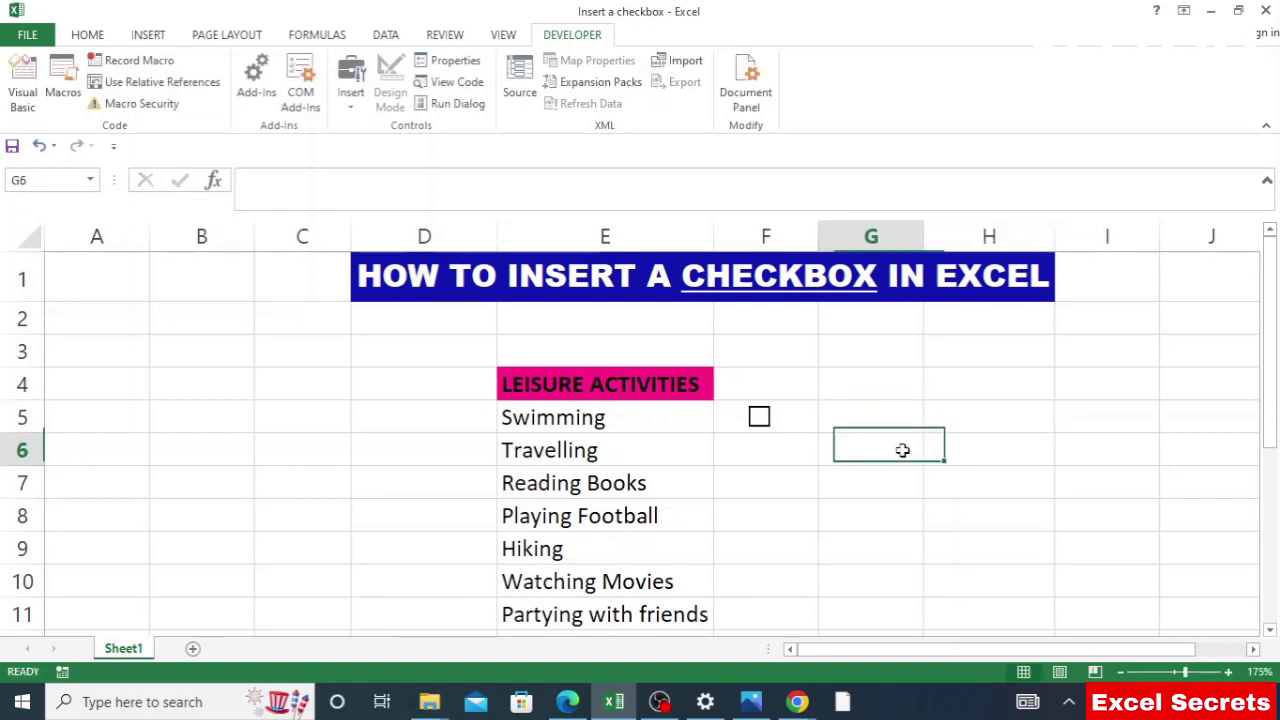
click(759, 418)
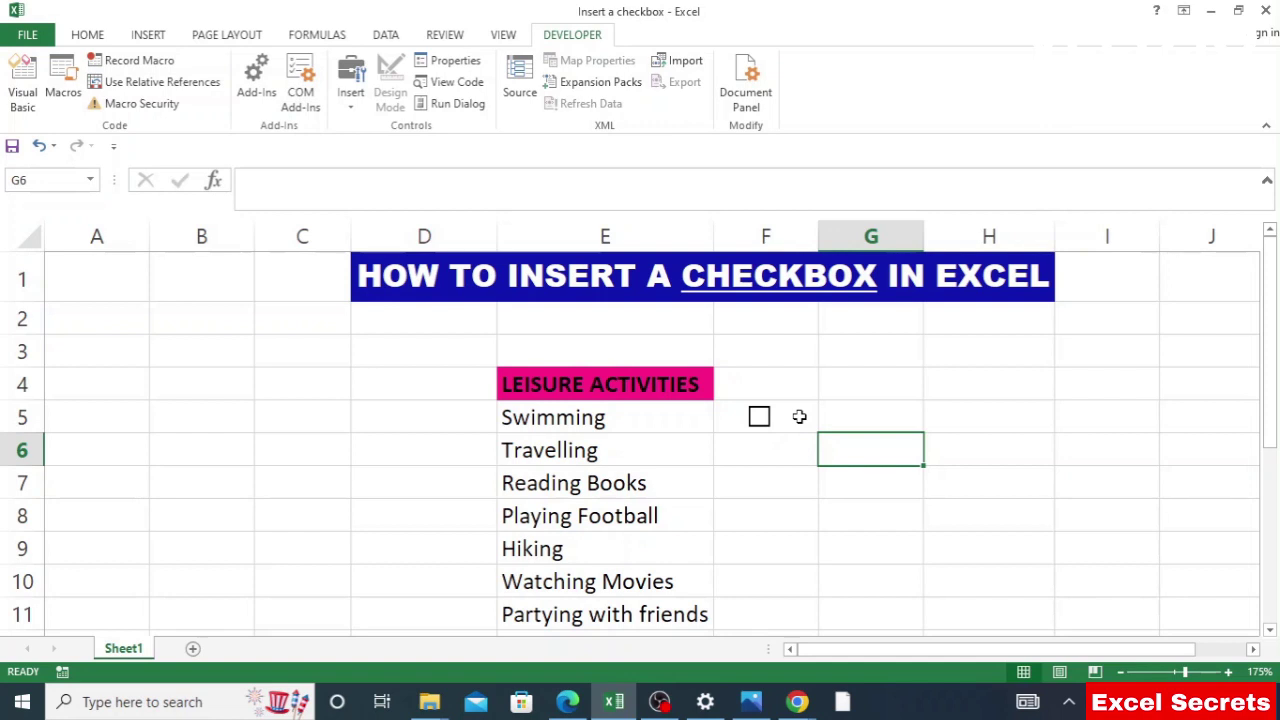
click(799, 416)
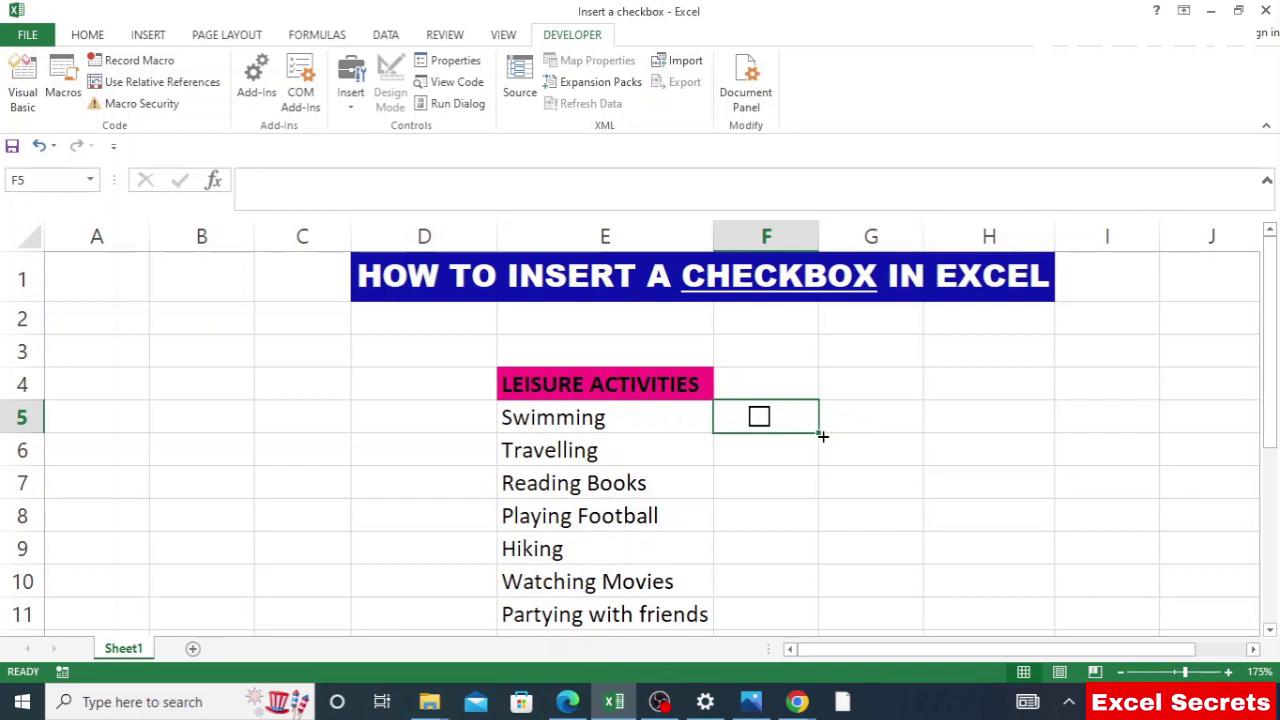
Fill the F5 checkbox down through F11 so rows 5–11 each have one
drag(822, 435, 818, 620)
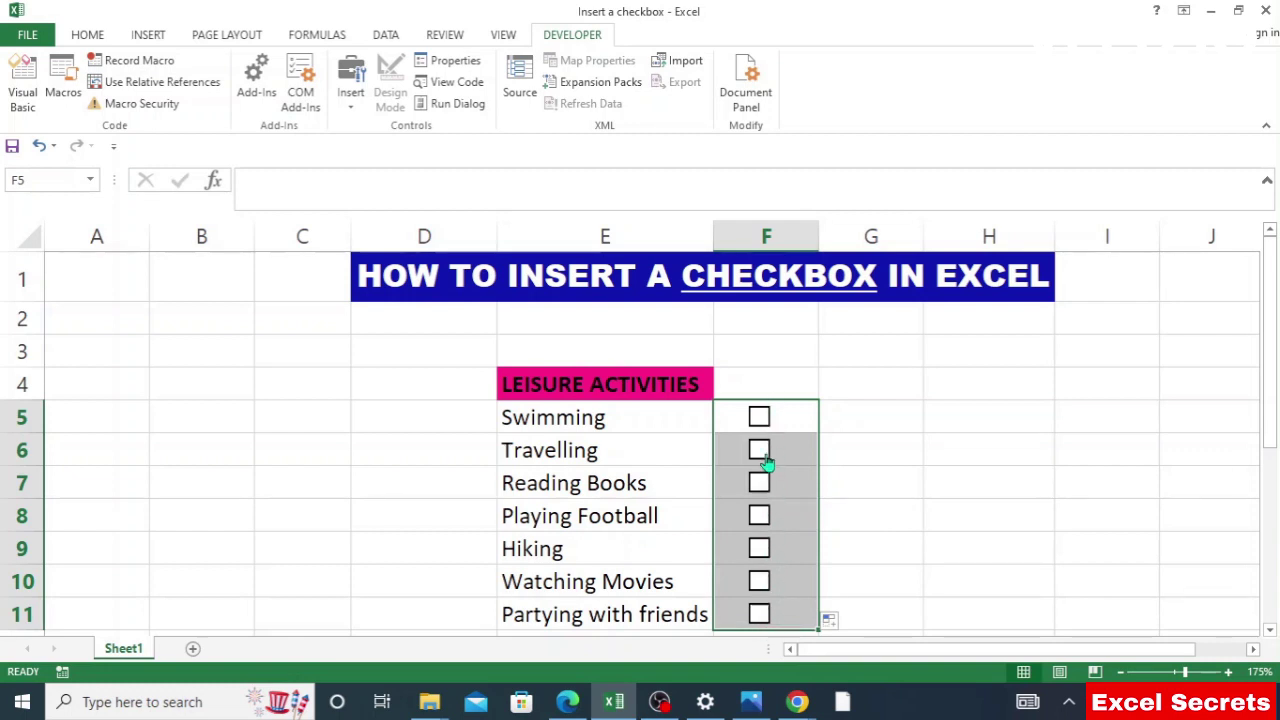
click(851, 420)
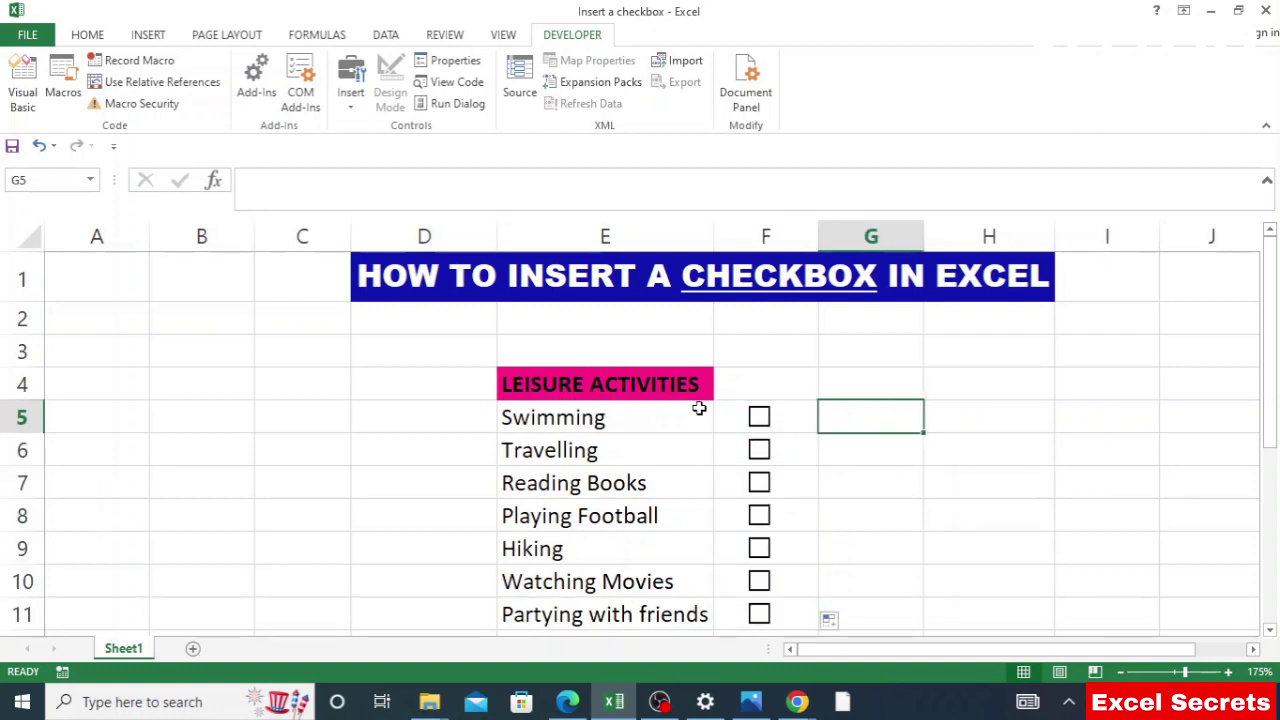
Tick the Swimming checkbox in F5
click(766, 433)
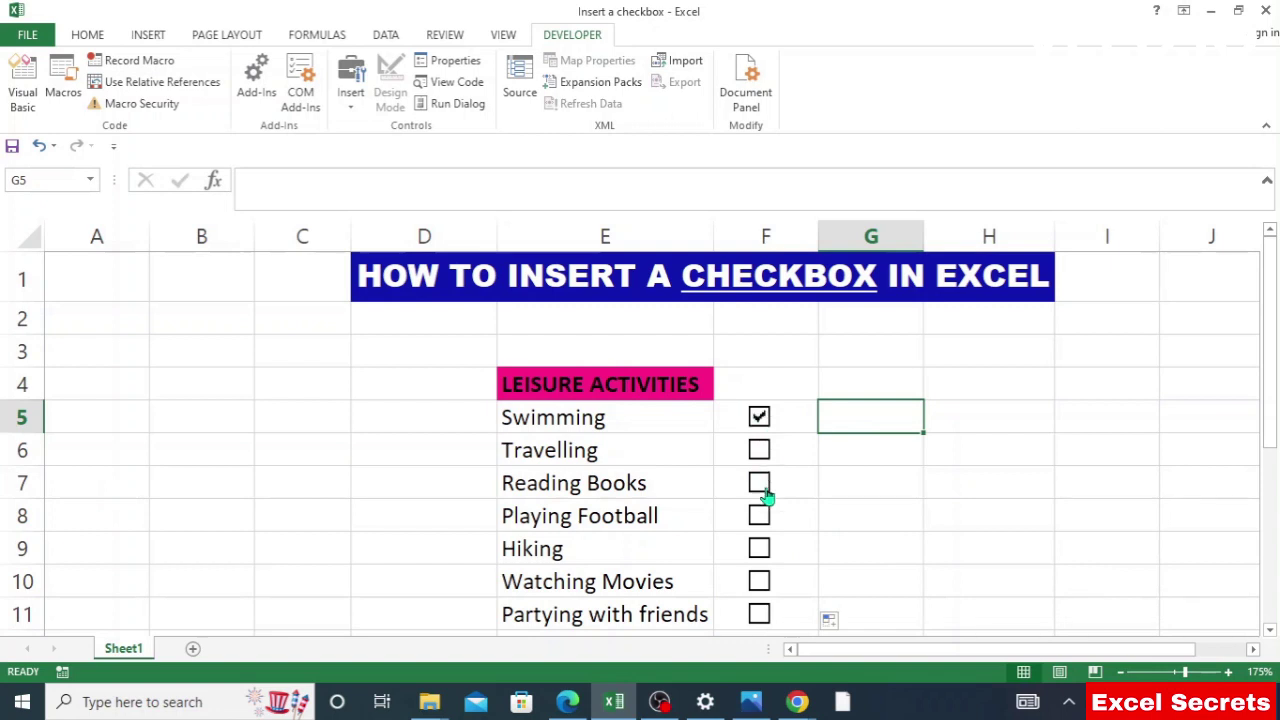